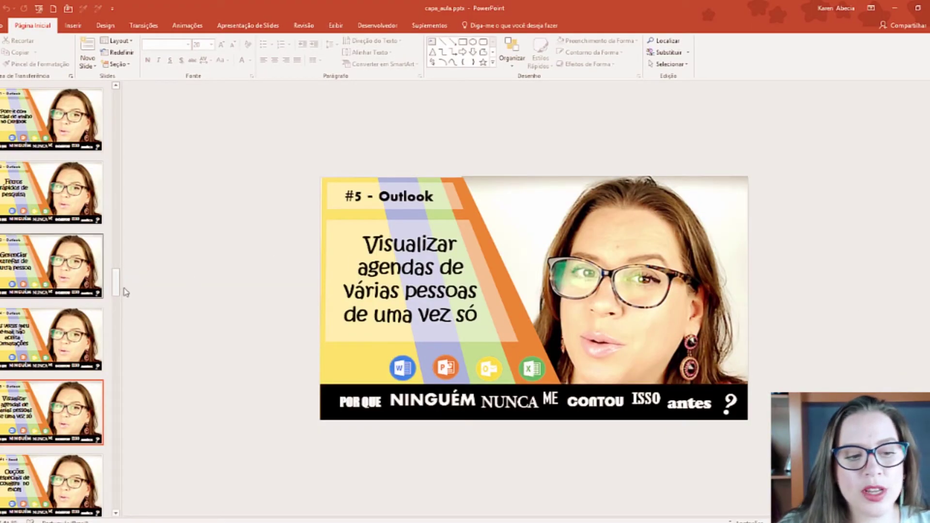
- Open the '#2 - Excel' slide under Segmentação de dados and select its presenter photo
{"action": "mouse_move", "coordinate": [116, 282]}
{"action": "left_mouse_down"}
{"action": "mouse_move", "coordinate": [116, 243]}
{"action": "mouse_move", "coordinate": [128, 241]}
{"action": "mouse_move", "coordinate": [143, 311]}
{"action": "left_mouse_up"}
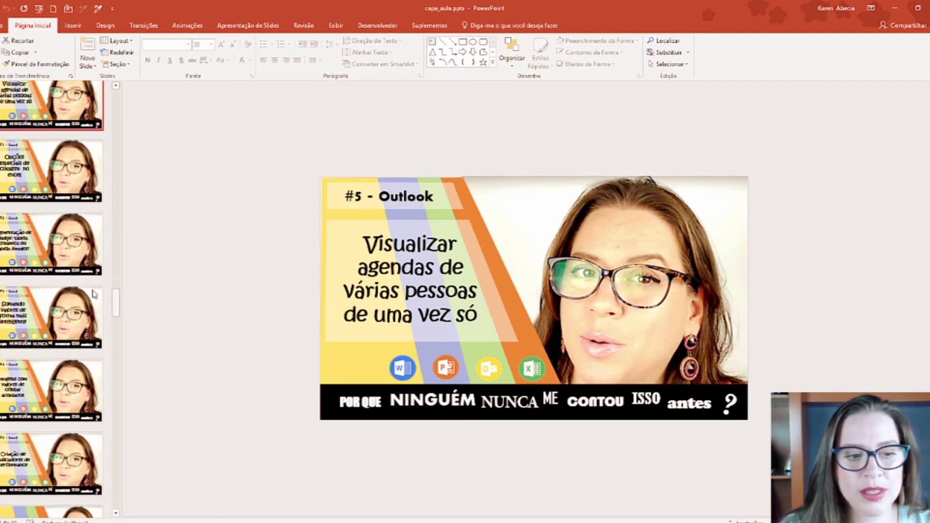
{"action": "left_click", "coordinate": [74, 251]}
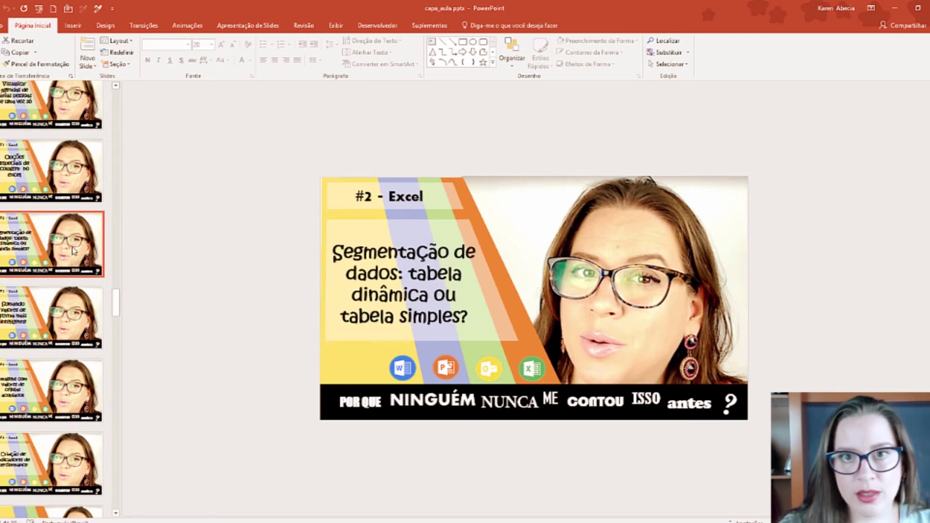
{"action": "left_click", "coordinate": [239, 233]}
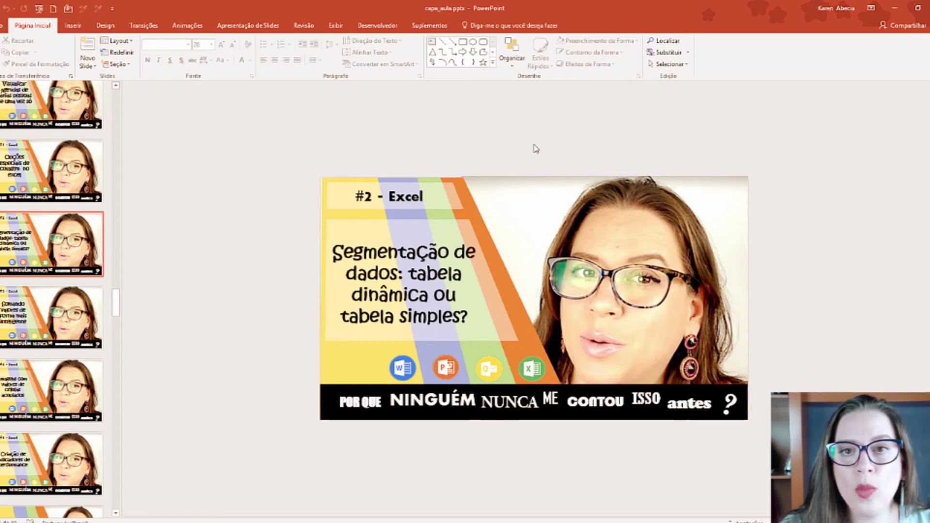
{"action": "left_click", "coordinate": [579, 234]}
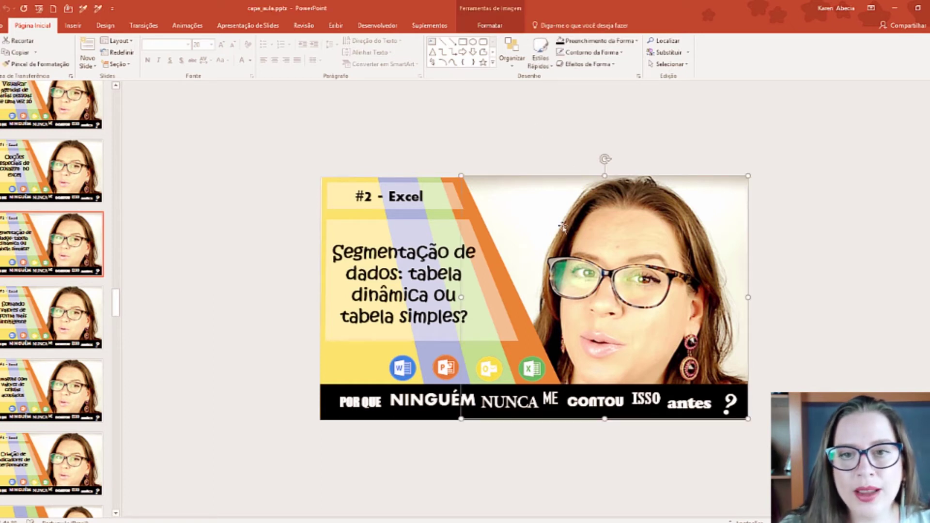
- Review the Compactar Imagens options for the photo and cancel without applying them
{"action": "left_click", "coordinate": [515, 26]}
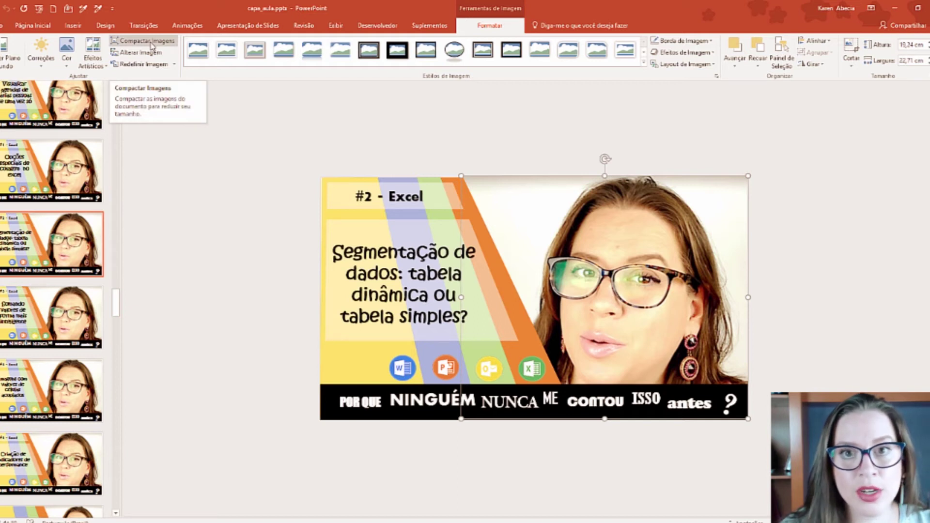
{"action": "left_click", "coordinate": [151, 42]}
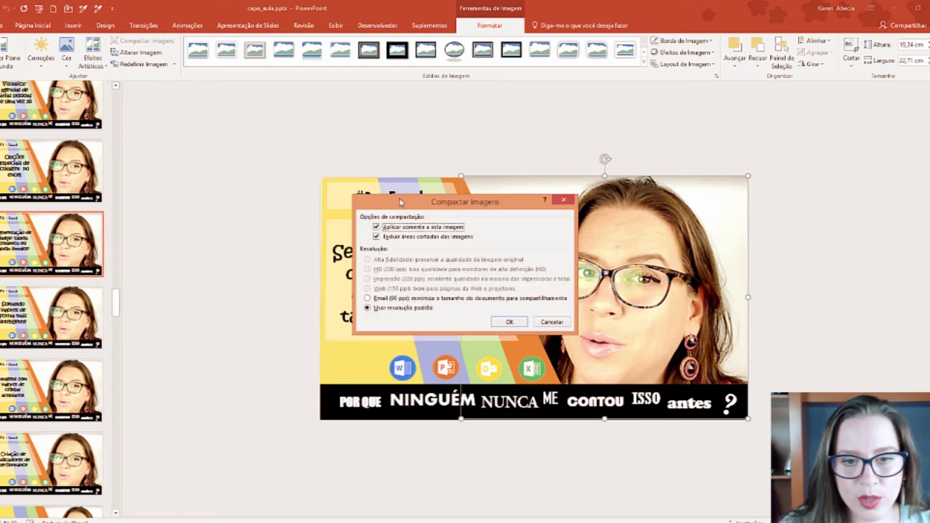
{"action": "left_click_drag", "start_coordinate": [393, 186], "coordinate": [336, 112]}
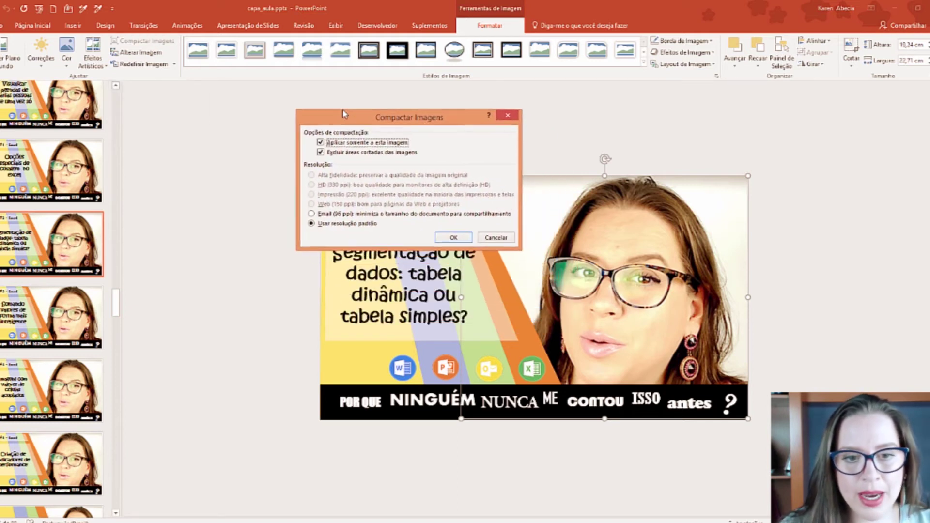
{"action": "left_click", "coordinate": [316, 137]}
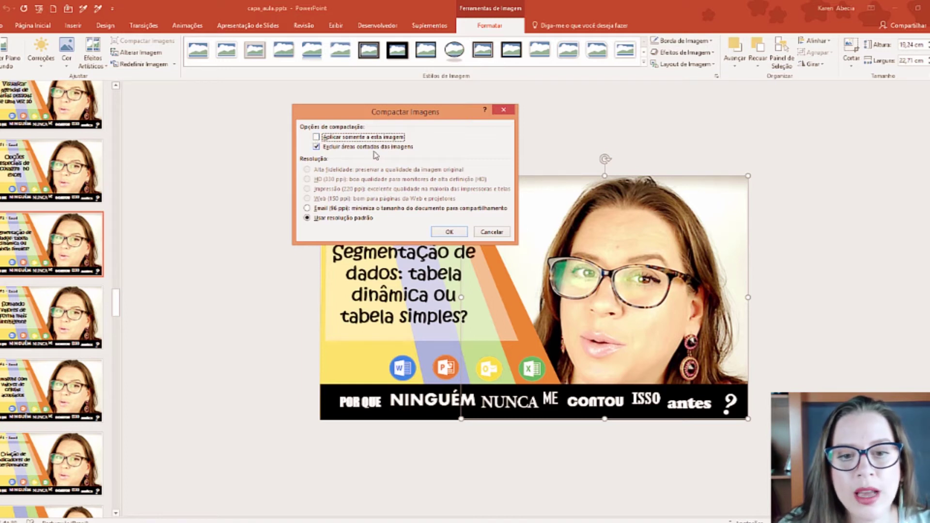
{"action": "left_click", "coordinate": [486, 237]}
- Reselect the photo and enter crop mode
{"action": "left_click", "coordinate": [272, 182]}
{"action": "left_click", "coordinate": [551, 232]}
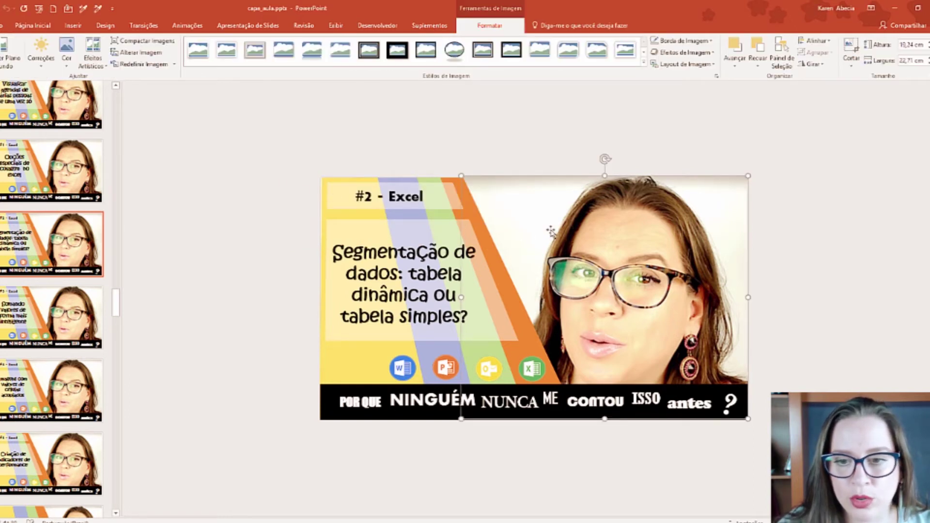
{"action": "left_click", "coordinate": [851, 51]}
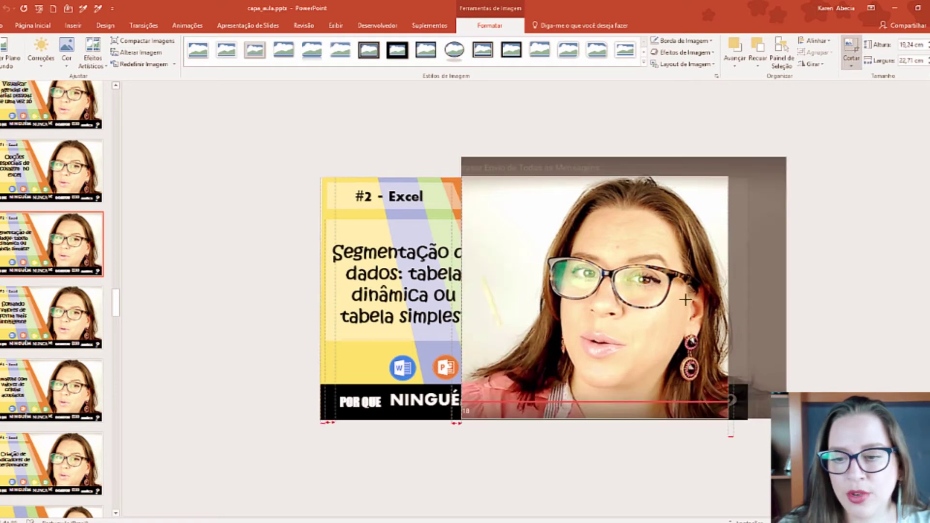
- Crop the photo's right side to 14,06 cm wide, then reselect it for compression
{"action": "left_click_drag", "start_coordinate": [739, 297], "coordinate": [637, 298]}
{"action": "left_click", "coordinate": [638, 144]}
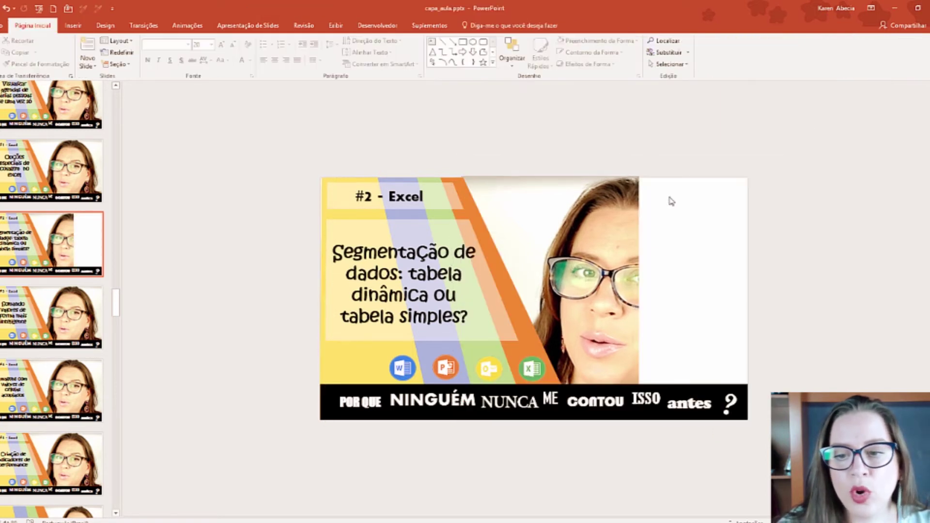
{"action": "left_click", "coordinate": [623, 269]}
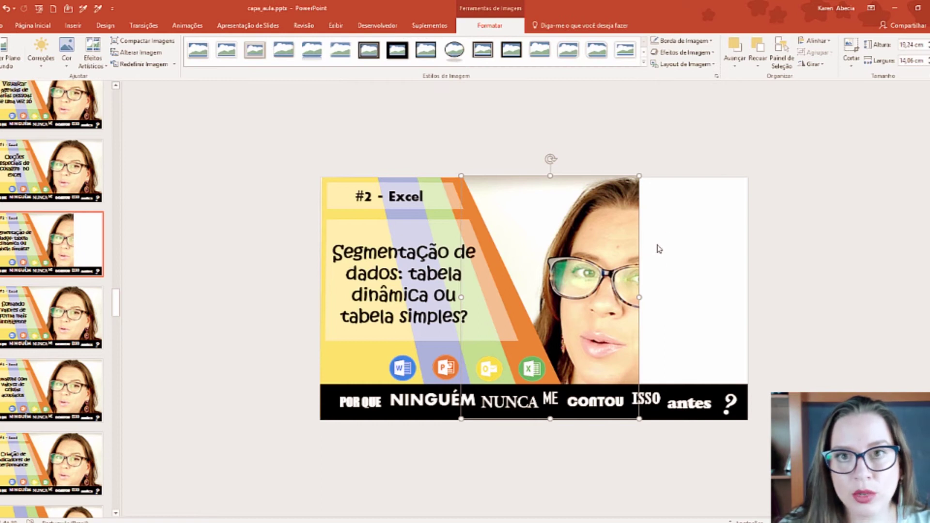
{"action": "left_click", "coordinate": [309, 162]}
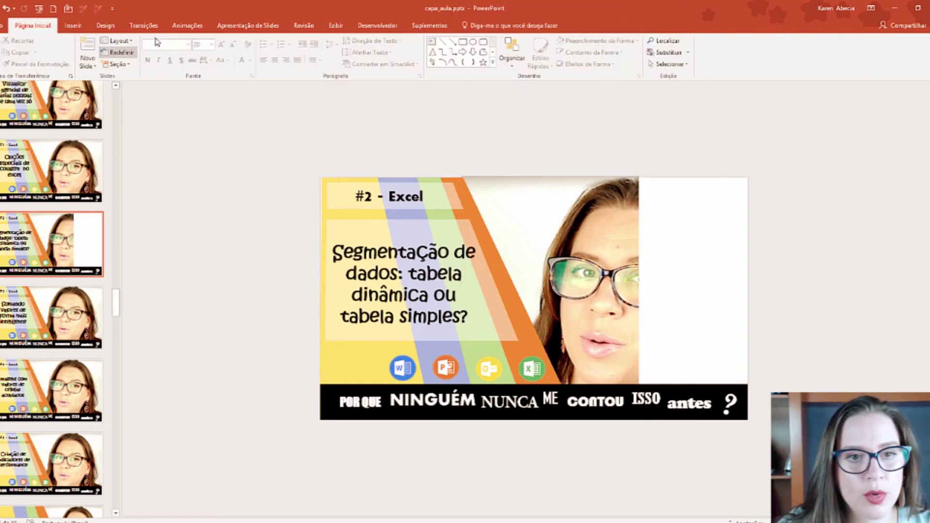
{"action": "left_click", "coordinate": [549, 214]}
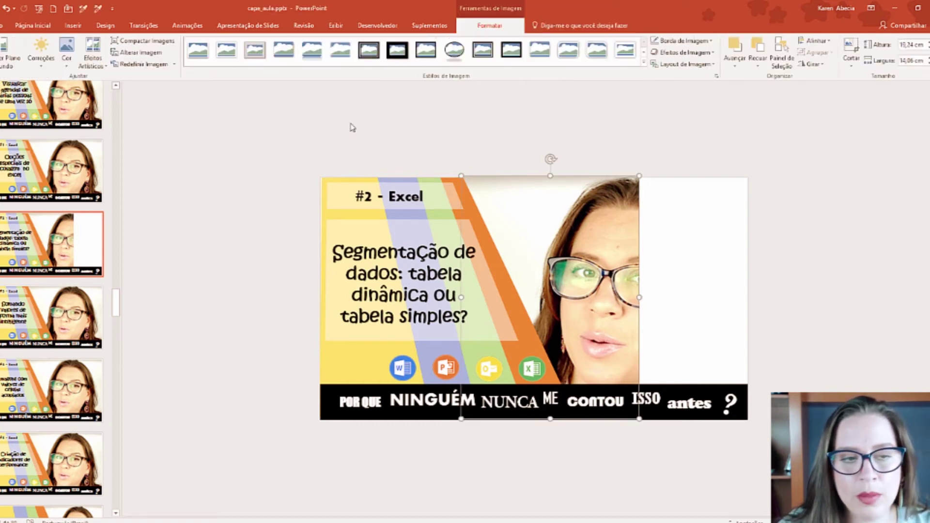
{"action": "left_click", "coordinate": [142, 40]}
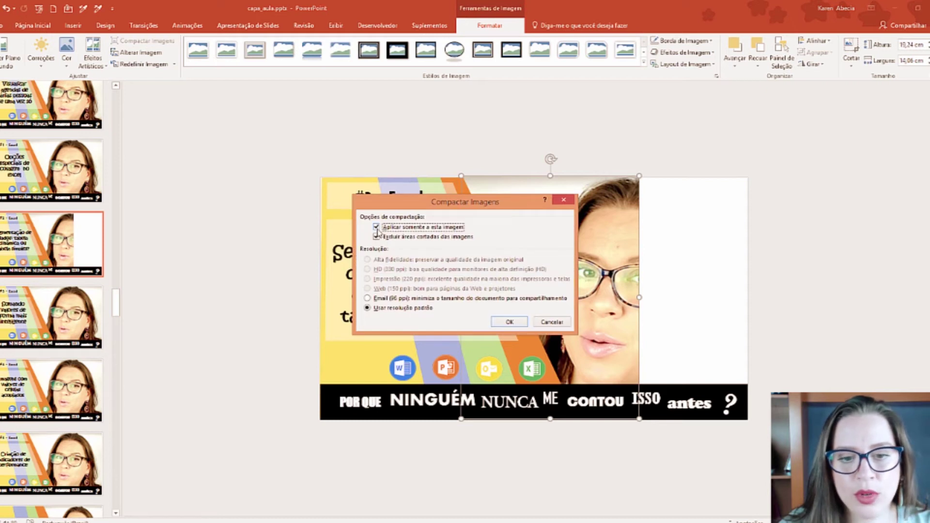
- Compress every picture in the deck at Email (96 ppi), deleting cropped areas
{"action": "left_click_drag", "start_coordinate": [389, 199], "coordinate": [267, 109]}
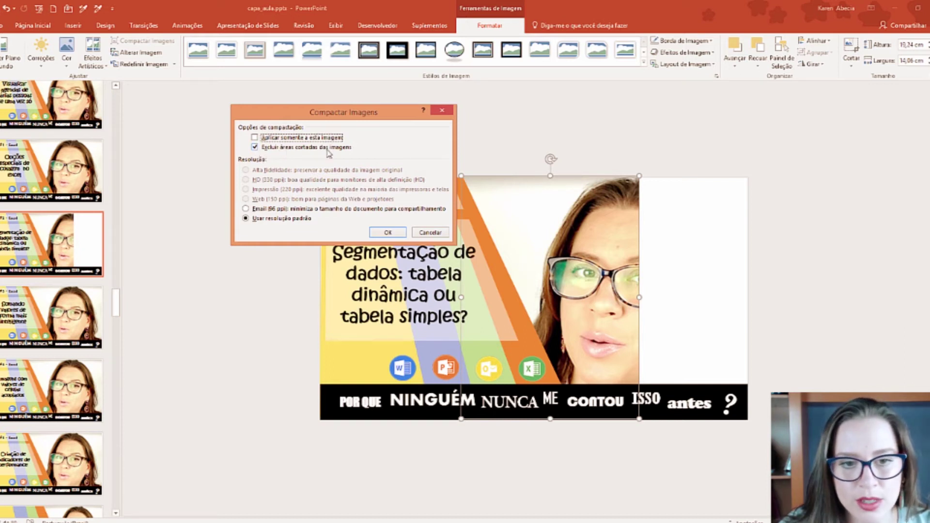
{"action": "left_click", "coordinate": [262, 212]}
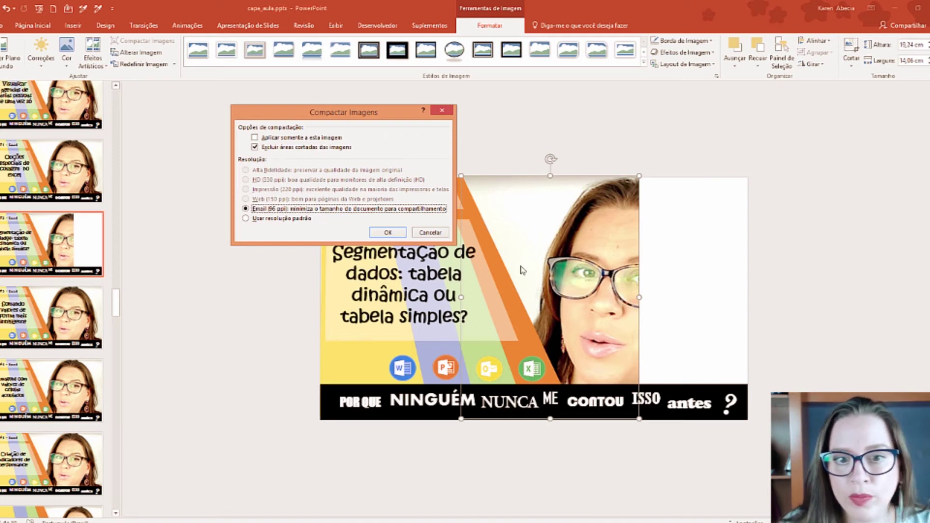
{"action": "left_click", "coordinate": [388, 237]}
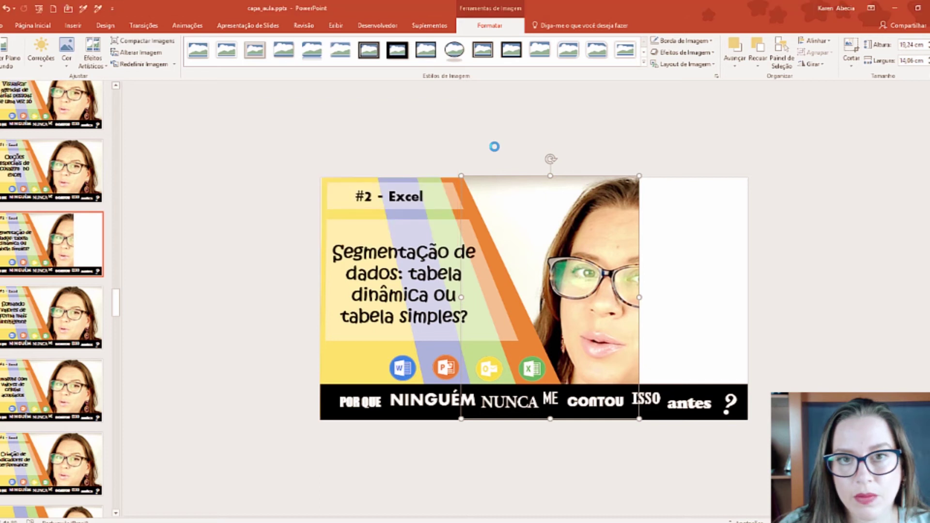
- Go to the Case #1 'Dashboards no Excel' slide and bring up the file information page
{"action": "left_click", "coordinate": [461, 152]}
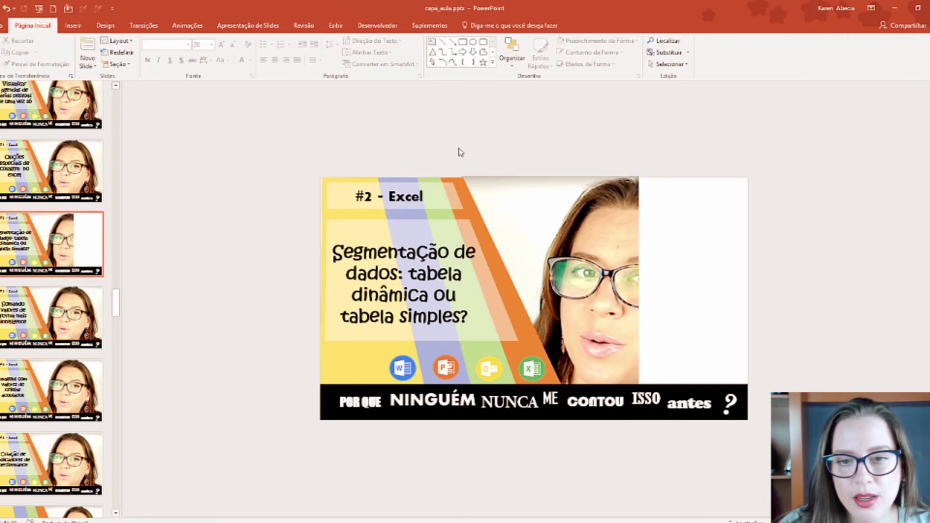
{"action": "scroll", "coordinate": [461, 152], "scroll_direction": "down", "scroll_amount": 1}
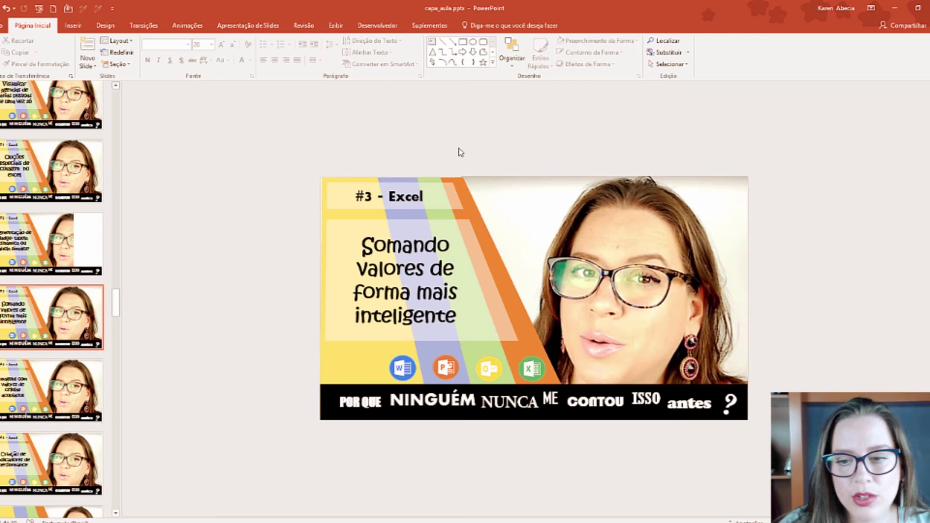
{"action": "scroll", "coordinate": [461, 153], "scroll_direction": "down", "scroll_amount": 1}
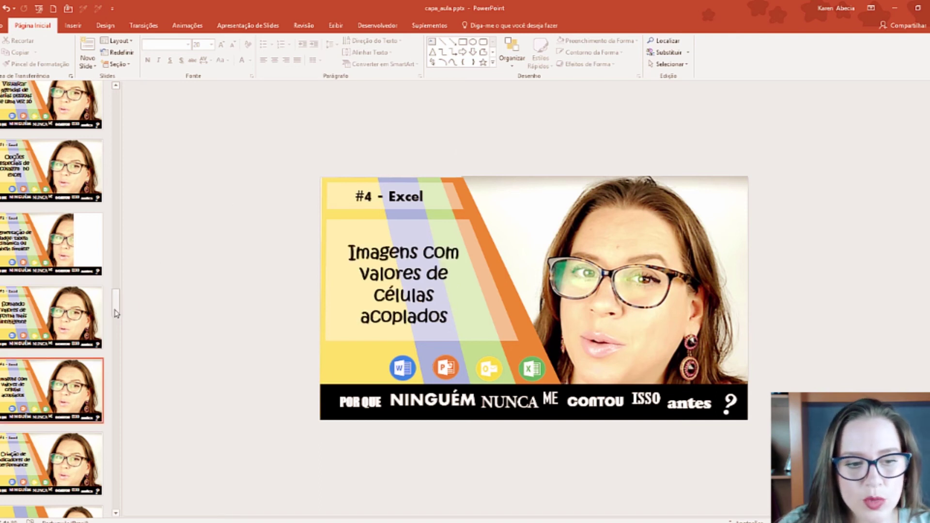
{"action": "left_click_drag", "start_coordinate": [115, 313], "coordinate": [106, 218]}
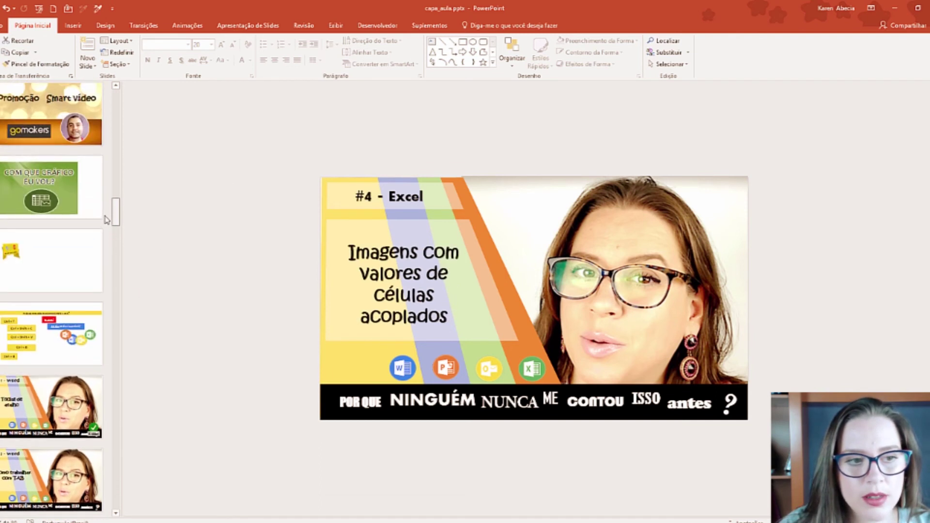
{"action": "left_click_drag", "start_coordinate": [106, 219], "coordinate": [106, 199]}
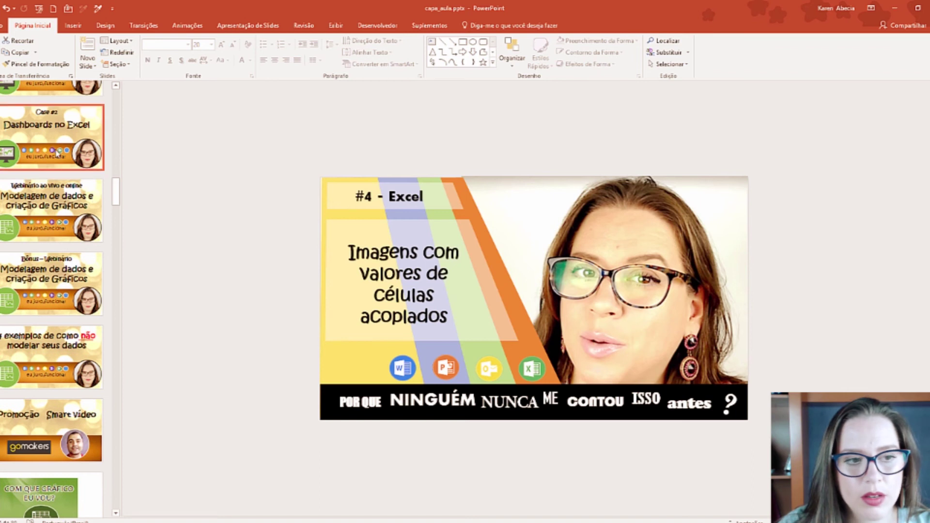
{"action": "left_click", "coordinate": [57, 154]}
{"action": "scroll", "coordinate": [57, 154], "scroll_direction": "up", "scroll_amount": 2}
{"action": "left_click", "coordinate": [51, 174]}
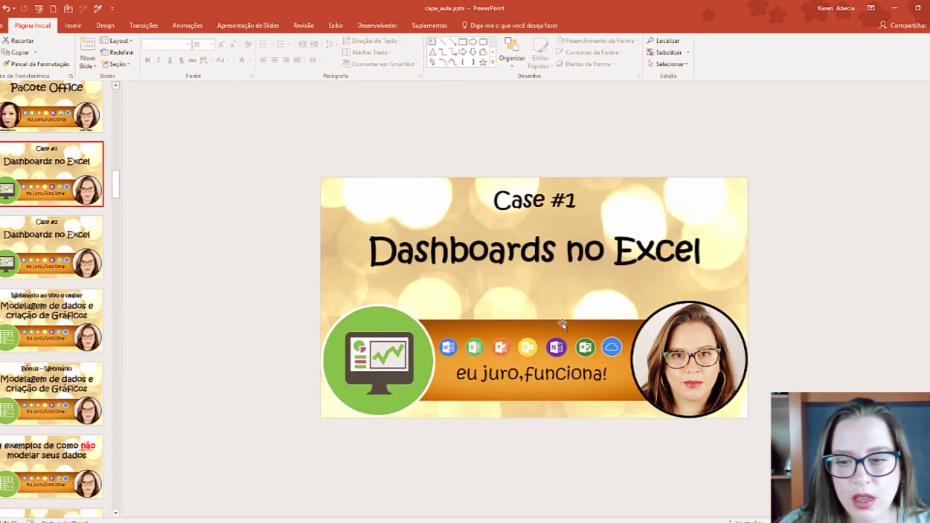
{"action": "left_click", "coordinate": [764, 332]}
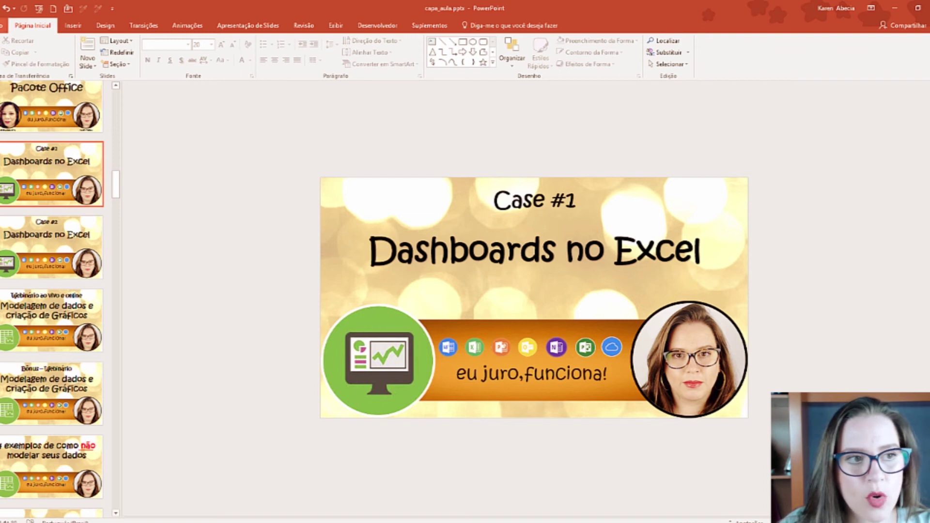
{"action": "key", "text": "alt+a"}
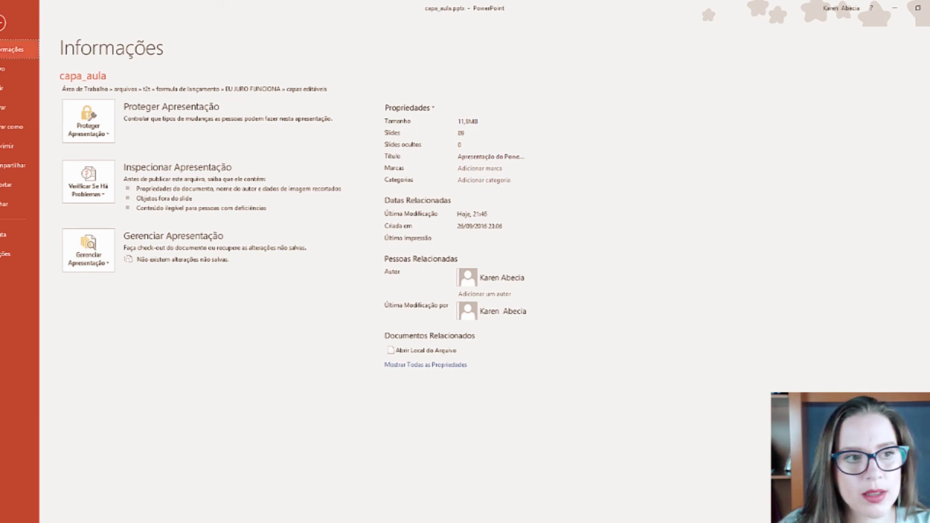
- Return to the editor and save the presentation with Ctrl+B
{"action": "key", "text": "Escape"}
{"action": "key", "text": "ctrl+b"}
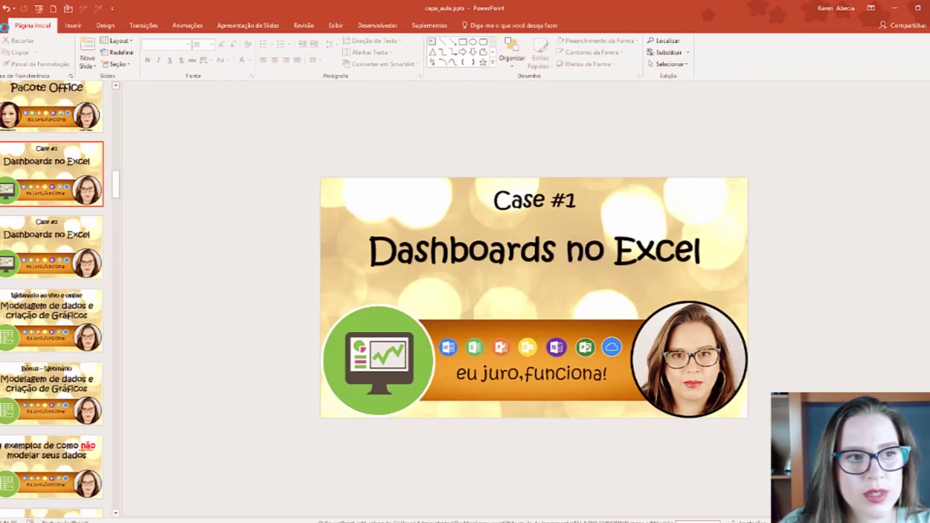